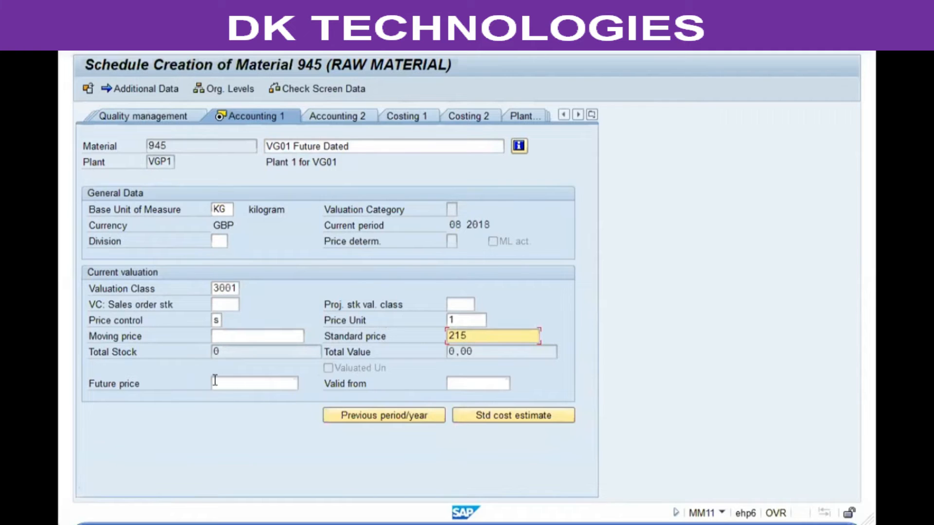
Set the future price of material 945 to 220, valid from 17.08.2018, in the accounting data.
{"action": "left_click", "coordinate": [217, 382]}
{"action": "left_click", "coordinate": [462, 383]}
{"action": "left_click", "coordinate": [280, 385]}
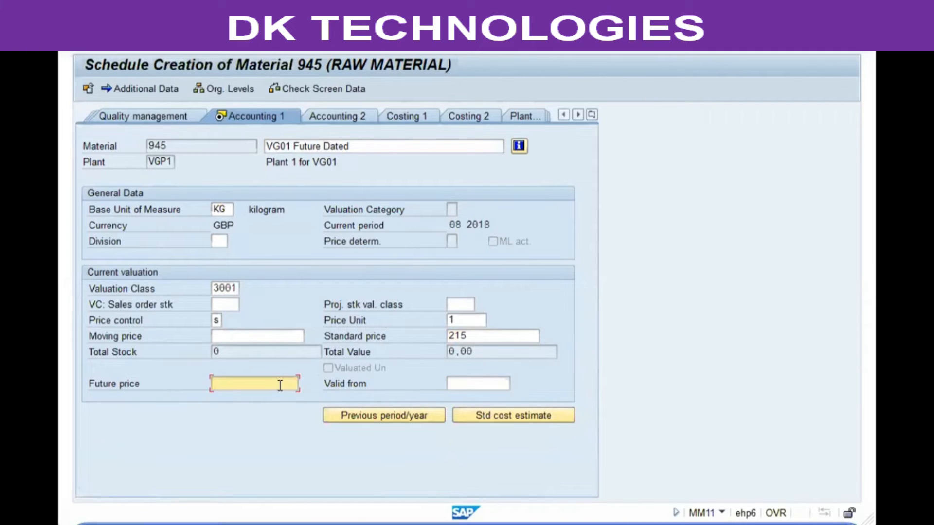
{"action": "type", "text": "220"}
{"action": "key", "text": "Tab"}
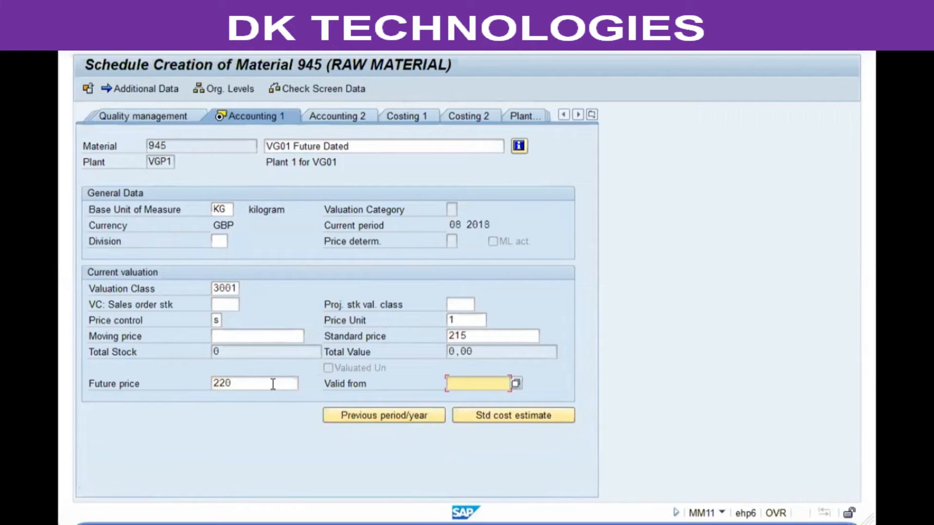
{"action": "left_click", "coordinate": [516, 383]}
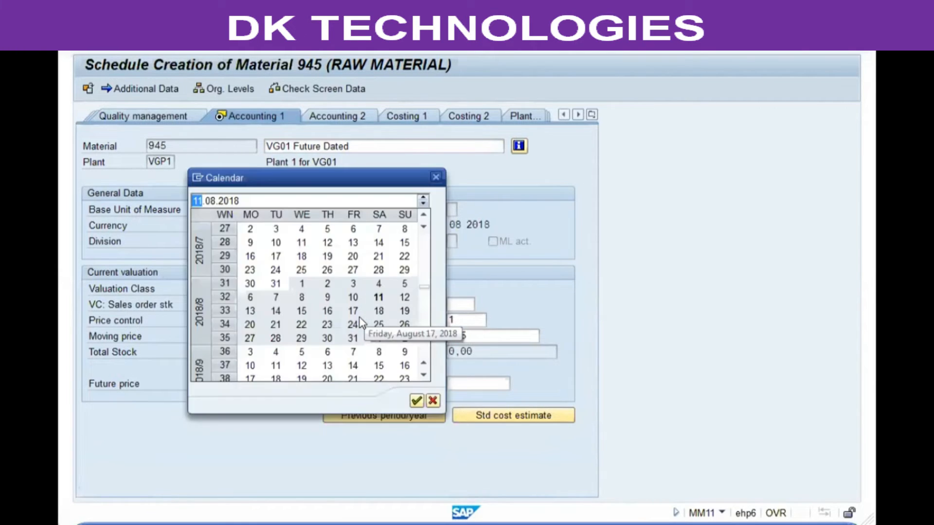
{"action": "double_click", "coordinate": [350, 312]}
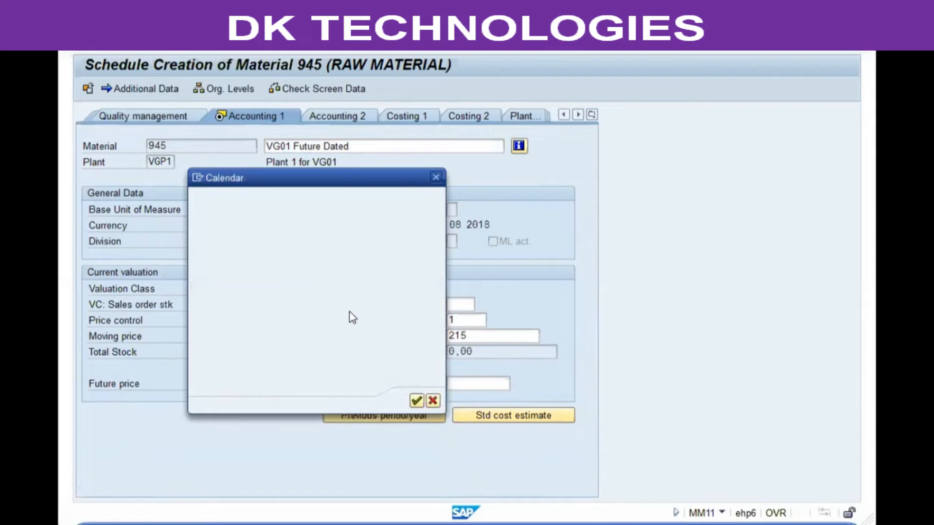
{"action": "left_click", "coordinate": [499, 379]}
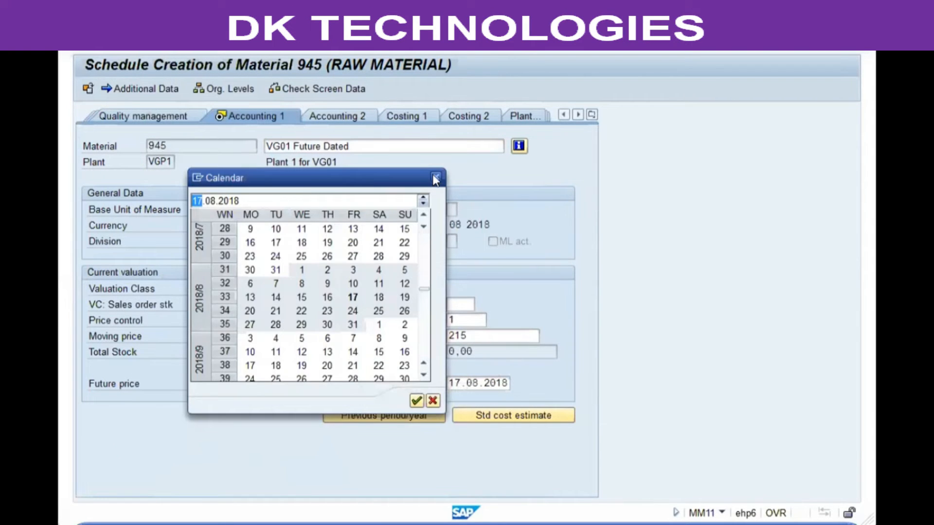
{"action": "left_click", "coordinate": [435, 179]}
Confirm the accounting entries and schedule the data for material 945.
{"action": "left_click", "coordinate": [287, 383]}
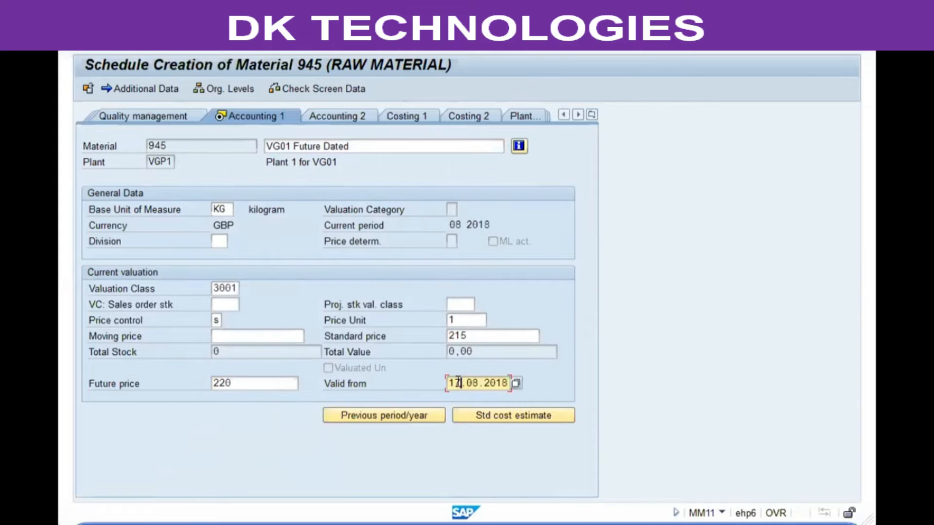
{"action": "left_click", "coordinate": [477, 380]}
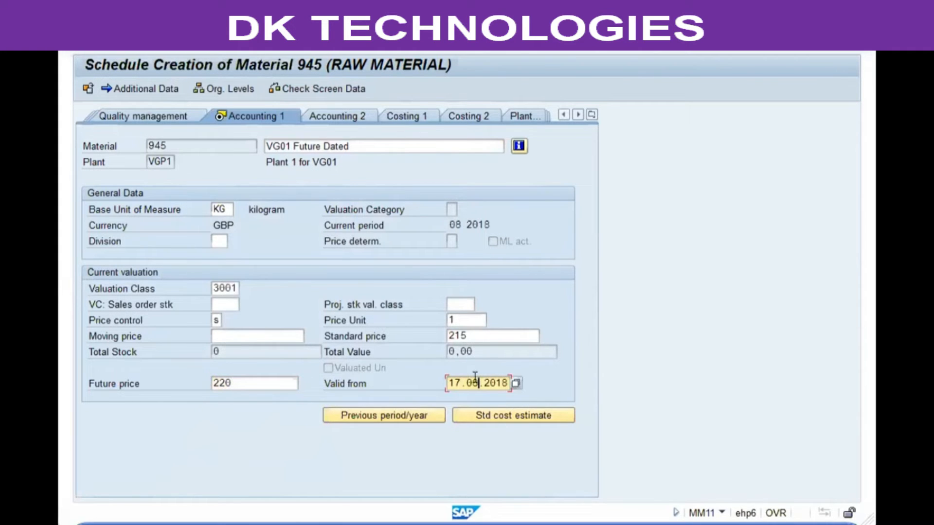
{"action": "left_click", "coordinate": [240, 381]}
{"action": "left_click_drag", "start_coordinate": [448, 383], "coordinate": [509, 383]}
{"action": "key", "text": "Return"}
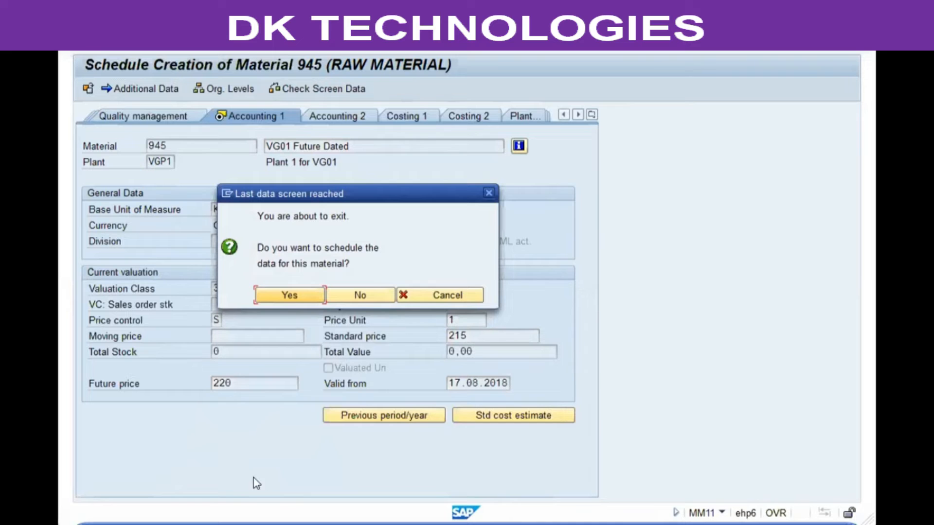
{"action": "left_click", "coordinate": [284, 295]}
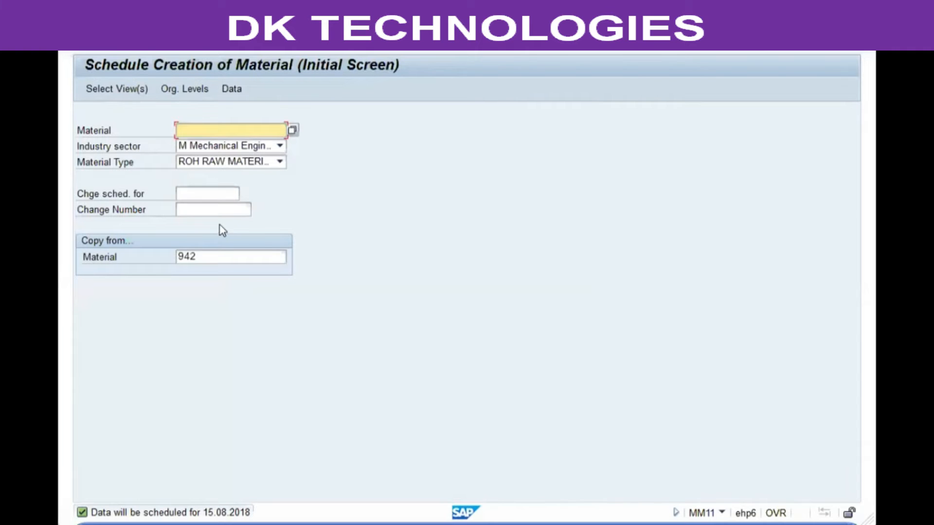
Try to schedule the creation of a raw material copied from material 945, with the change scheduled for 15.08.2018.
{"action": "left_click_drag", "start_coordinate": [223, 259], "coordinate": [60, 253]}
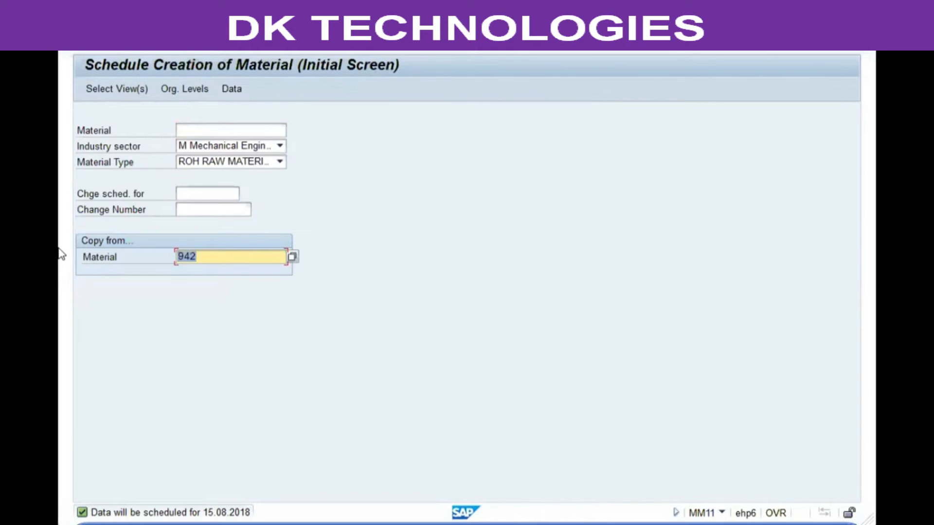
{"action": "type", "text": "945"}
{"action": "key", "text": "shift+Tab"}
{"action": "key", "text": "shift+Tab"}
{"action": "key", "text": "Tab"}
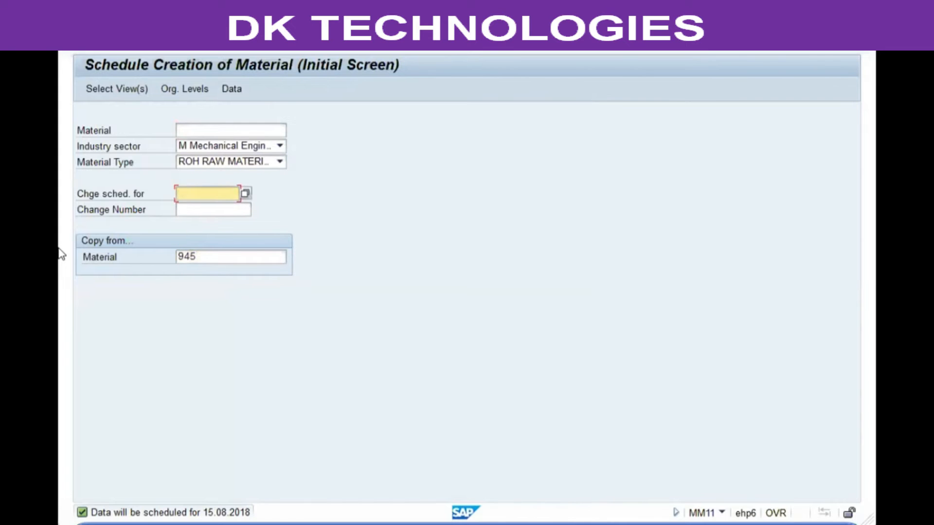
{"action": "type", "text": "15"}
{"action": "key", "text": "Down"}
{"action": "key", "text": "Return"}
{"action": "key", "text": "Return"}
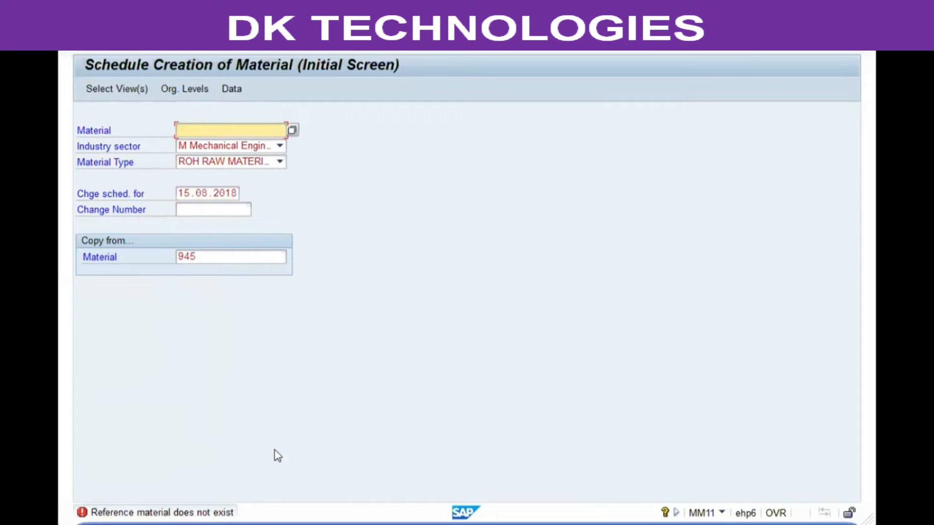
{"action": "double_click", "coordinate": [204, 257]}
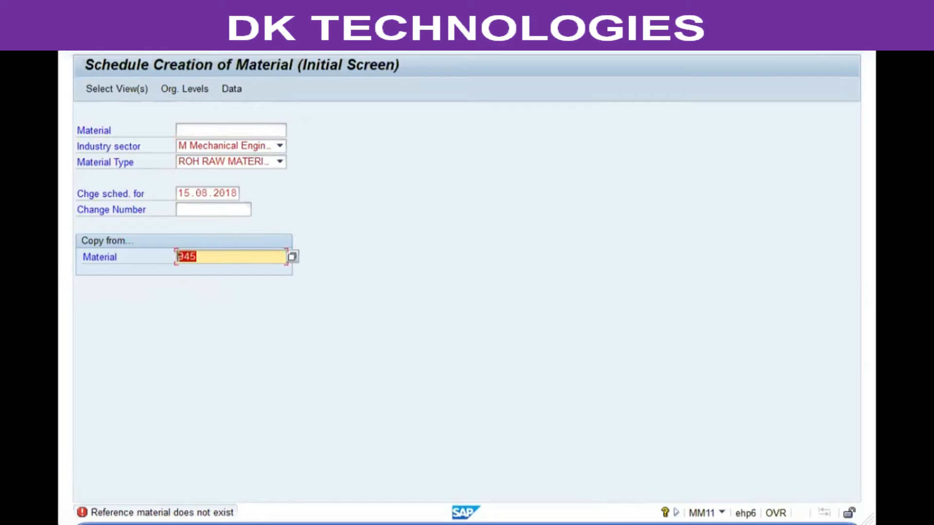
{"action": "left_click", "coordinate": [181, 193]}
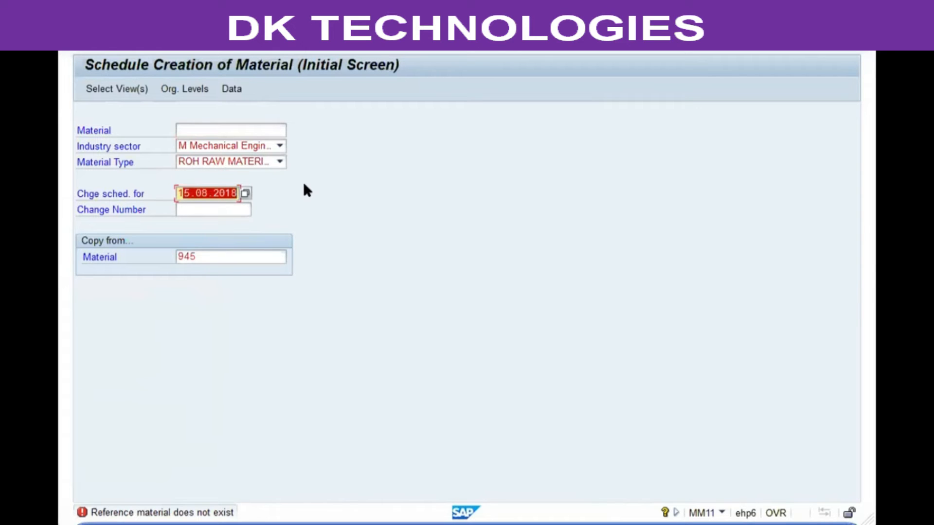
{"action": "left_click", "coordinate": [145, 198]}
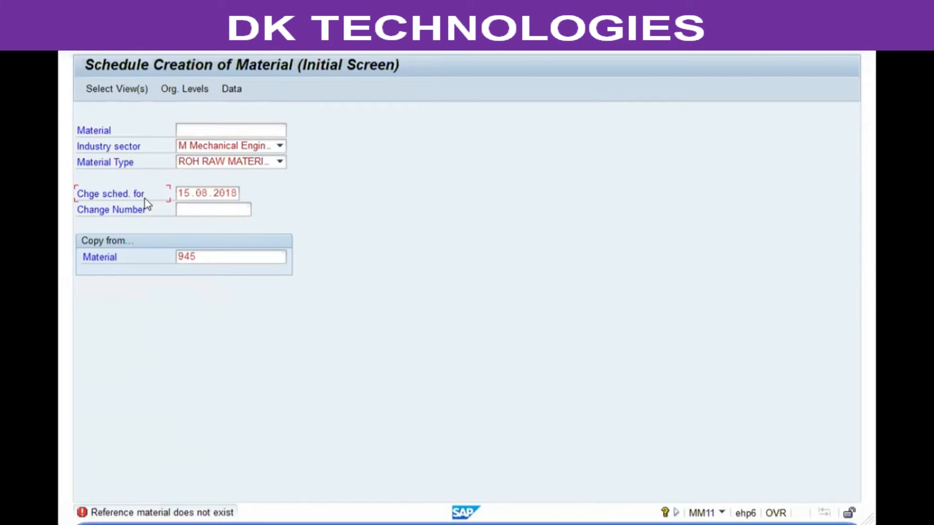
Leave the scheduled creation and open material 942 in transaction MM02 for plant VGP1 and storage location SL01.
{"action": "left_click", "coordinate": [276, 50]}
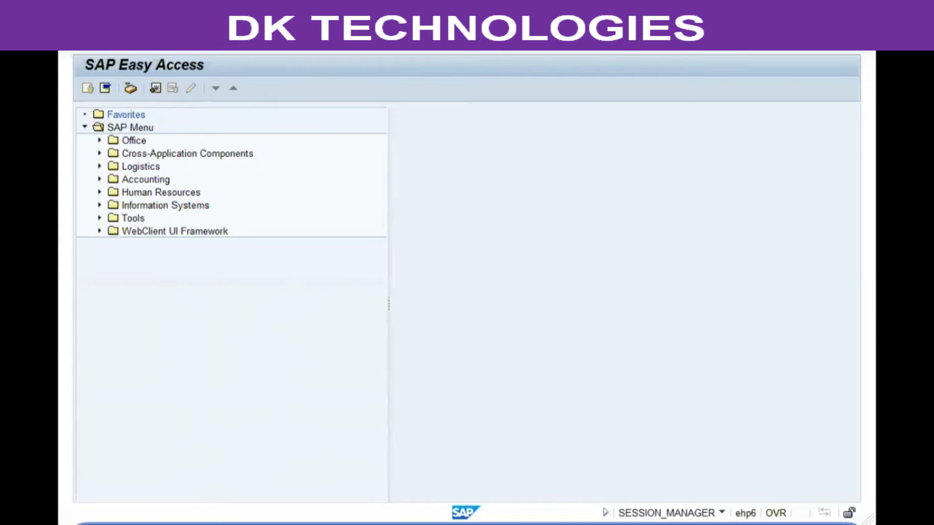
{"action": "key", "text": "Return"}
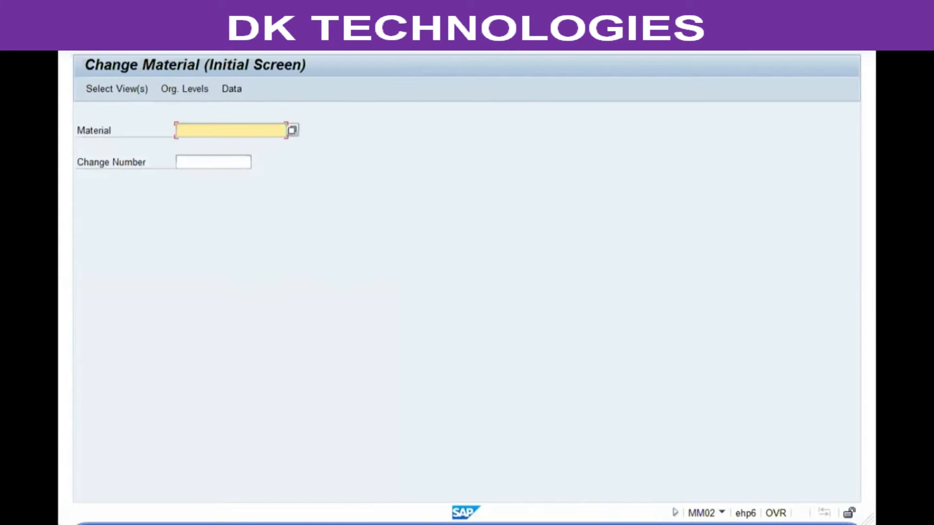
{"action": "type", "text": "842"}
{"action": "key", "text": "BackSpace"}
{"action": "key", "text": "BackSpace"}
{"action": "key", "text": "BackSpace"}
{"action": "type", "text": "942"}
{"action": "key", "text": "Return"}
{"action": "type", "text": "vgp1"}
{"action": "key", "text": "Tab"}
{"action": "type", "text": "s101"}
{"action": "key", "text": "Return"}
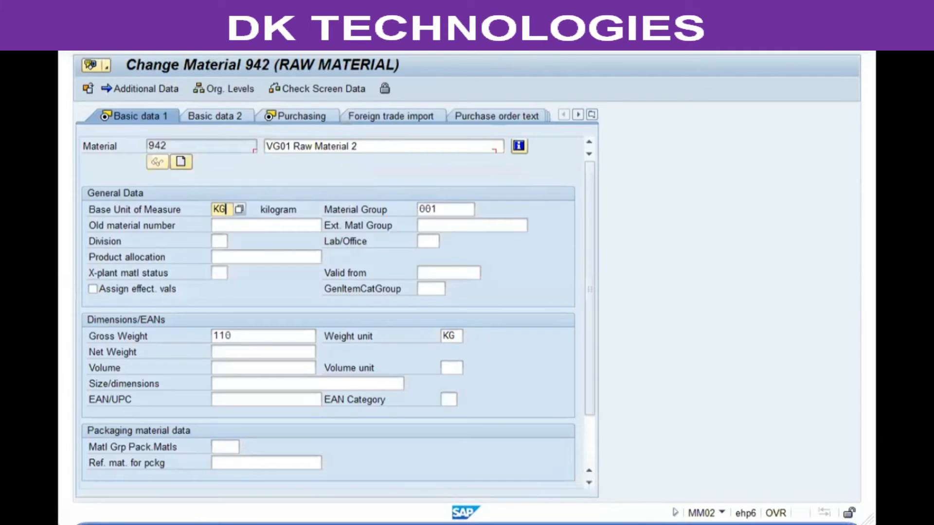
Set the material group of material 942 to 00108 in the basic data.
{"action": "left_click", "coordinate": [444, 209]}
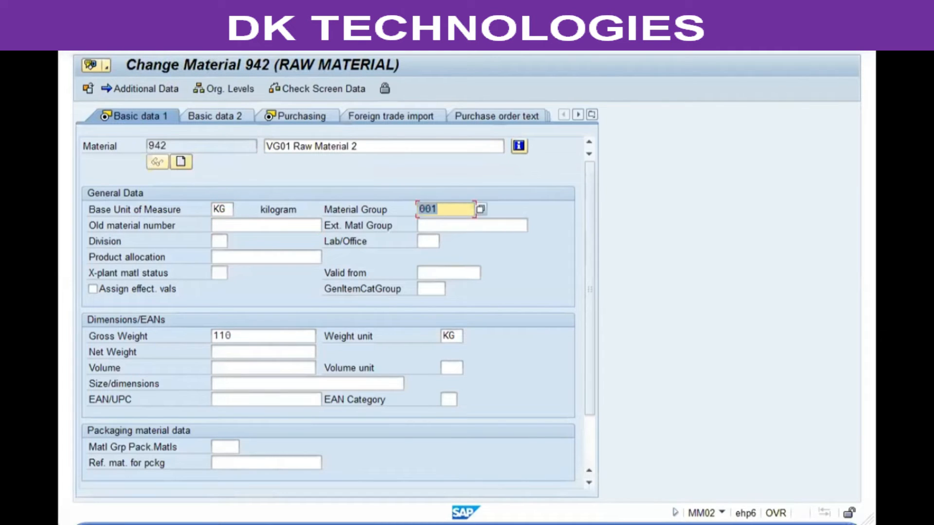
{"action": "type", "text": "00108"}
{"action": "key", "text": "Tab"}
Set the gross weight of material 942 to 120 KG and its net weight to 110 KG.
{"action": "key", "text": "Tab"}
{"action": "key", "text": "Tab"}
{"action": "key", "text": "Tab"}
{"action": "key", "text": "Tab"}
{"action": "key", "text": "Tab"}
{"action": "key", "text": "Tab"}
{"action": "key", "text": "Tab"}
{"action": "key", "text": "Tab"}
{"action": "key", "text": "Tab"}
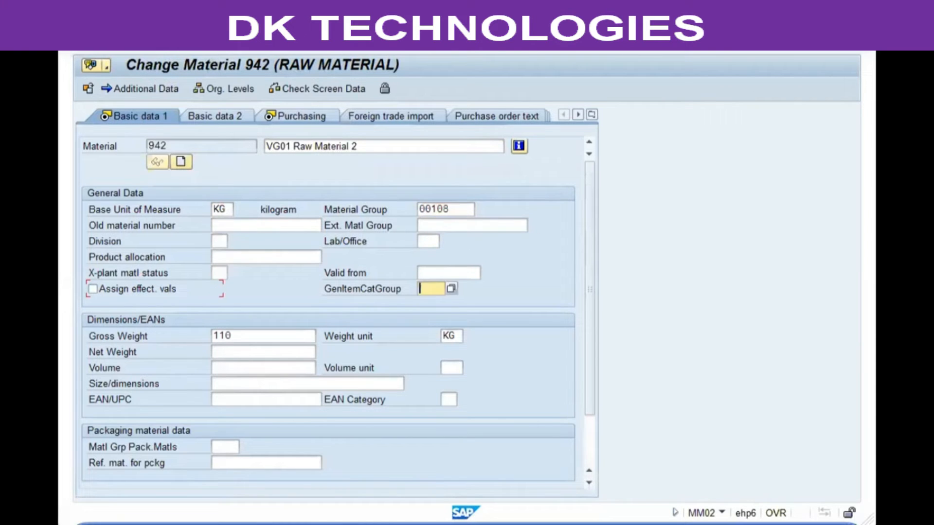
{"action": "type", "text": "120"}
{"action": "key", "text": "Tab"}
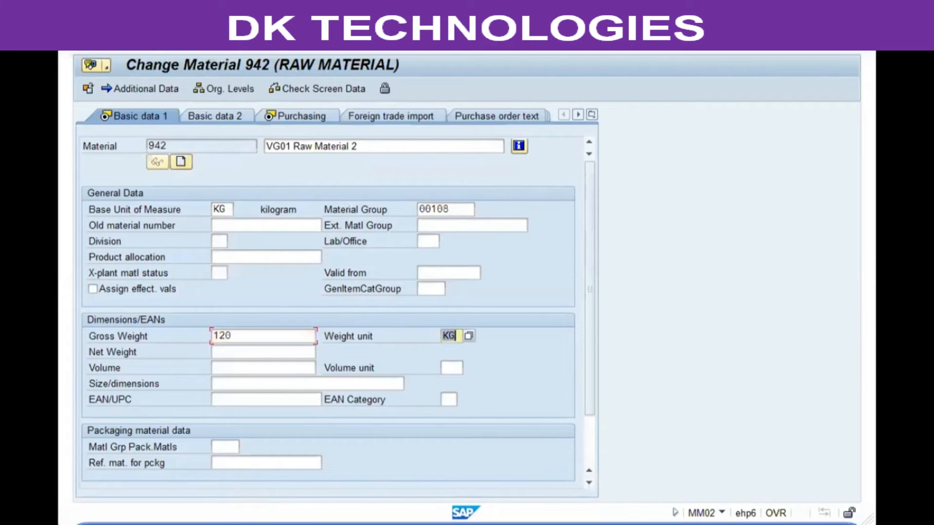
{"action": "key", "text": "Tab"}
{"action": "type", "text": "110"}
{"action": "left_click", "coordinate": [175, 50]}
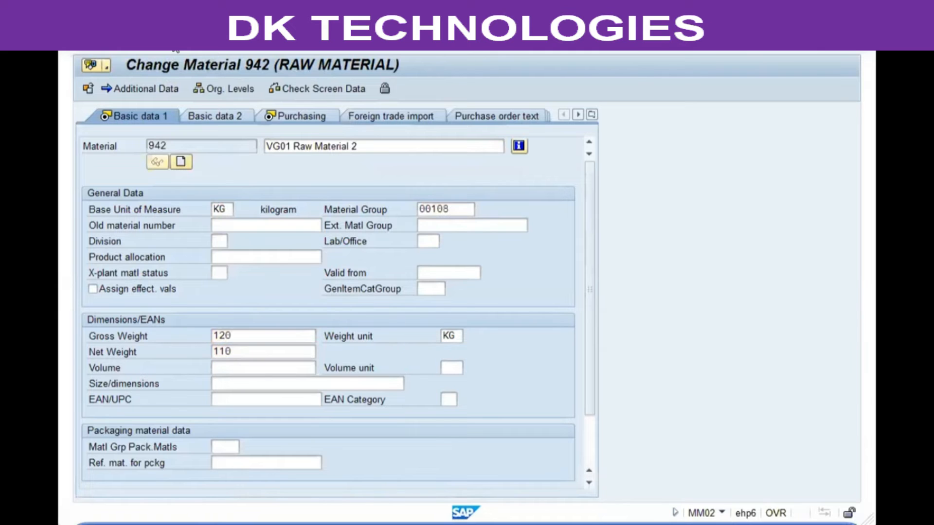
Set the purchasing value key of material 942 to 2 and proceed to its second plant and storage data view.
{"action": "key", "text": "Return"}
{"action": "key", "text": "Tab"}
{"action": "key", "text": "Tab"}
{"action": "key", "text": "Tab"}
{"action": "key", "text": "Tab"}
{"action": "key", "text": "Tab"}
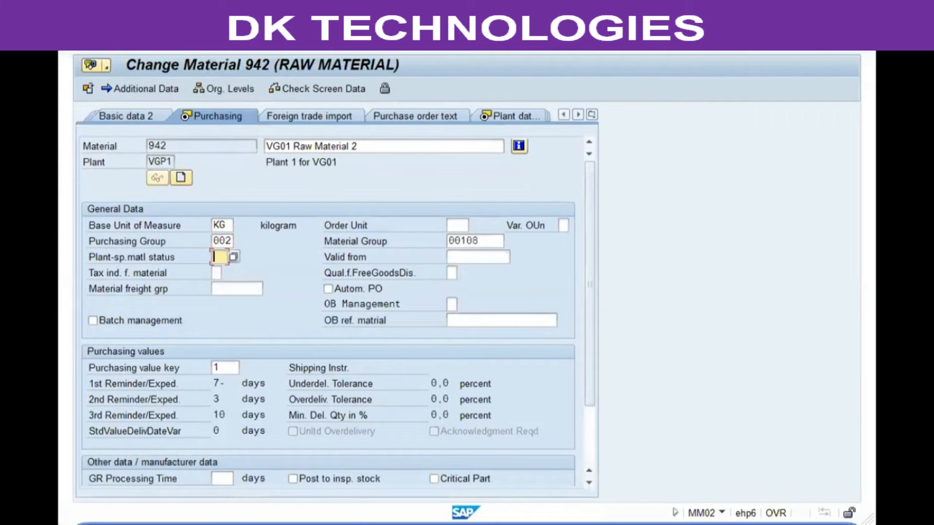
{"action": "key", "text": "Tab"}
{"action": "key", "text": "Tab"}
{"action": "key", "text": "Tab"}
{"action": "key", "text": "Tab"}
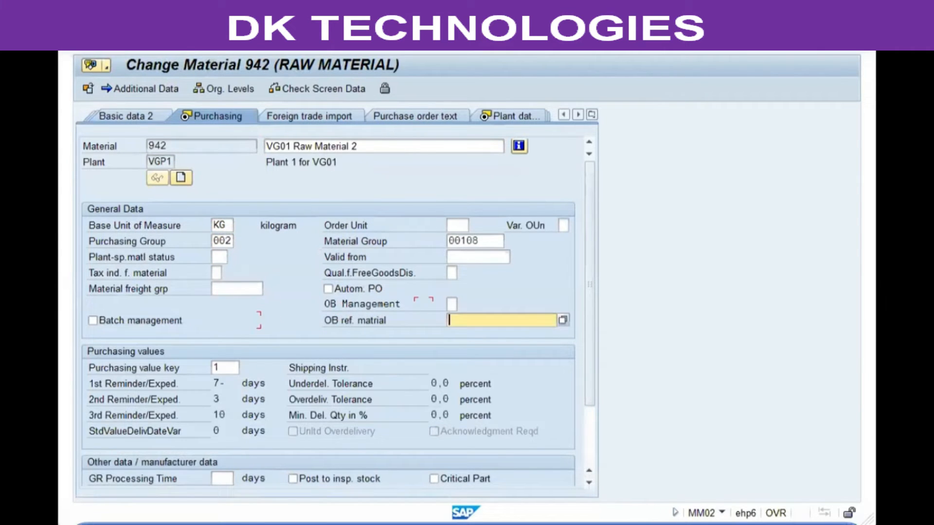
{"action": "type", "text": "2"}
{"action": "key", "text": "Return"}
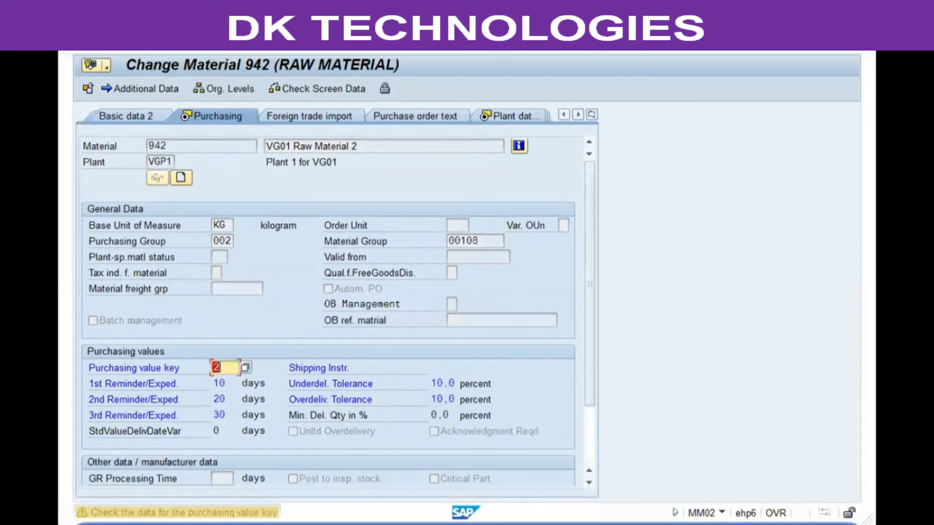
{"action": "key", "text": "Return"}
{"action": "key", "text": "Return"}
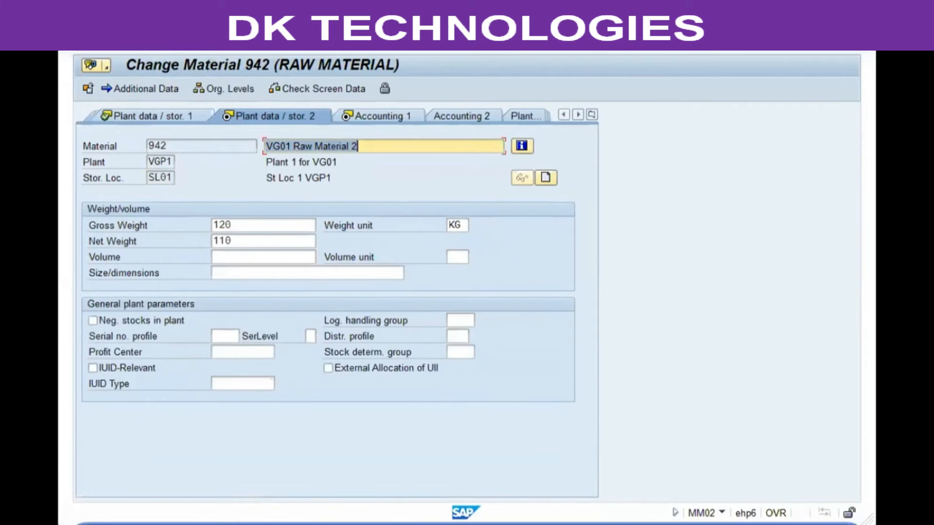
Examine the future price and valid-from fields in the first accounting view of material 942, and exit the Change Material transaction.
{"action": "key", "text": "Return"}
{"action": "key", "text": "Tab"}
{"action": "key", "text": "Tab"}
{"action": "key", "text": "Tab"}
{"action": "key", "text": "Tab"}
{"action": "key", "text": "Tab"}
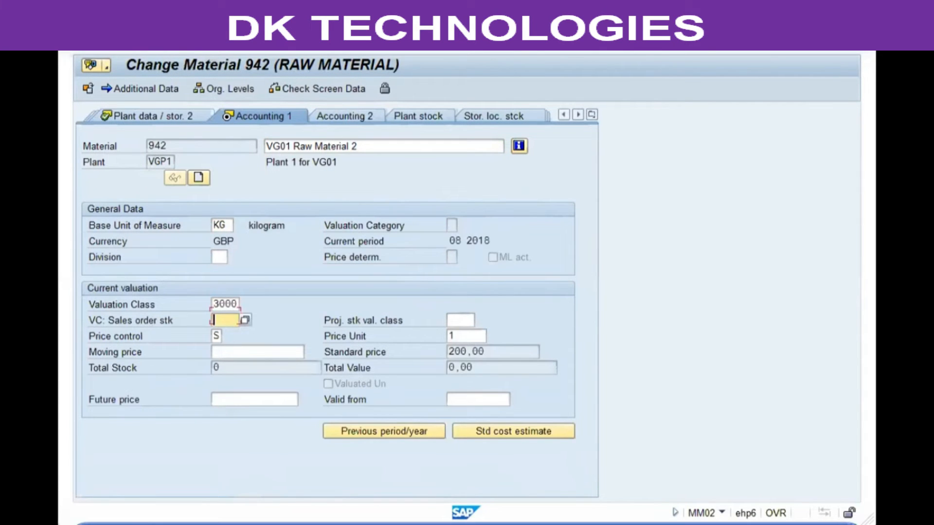
{"action": "key", "text": "Tab"}
{"action": "key", "text": "Tab"}
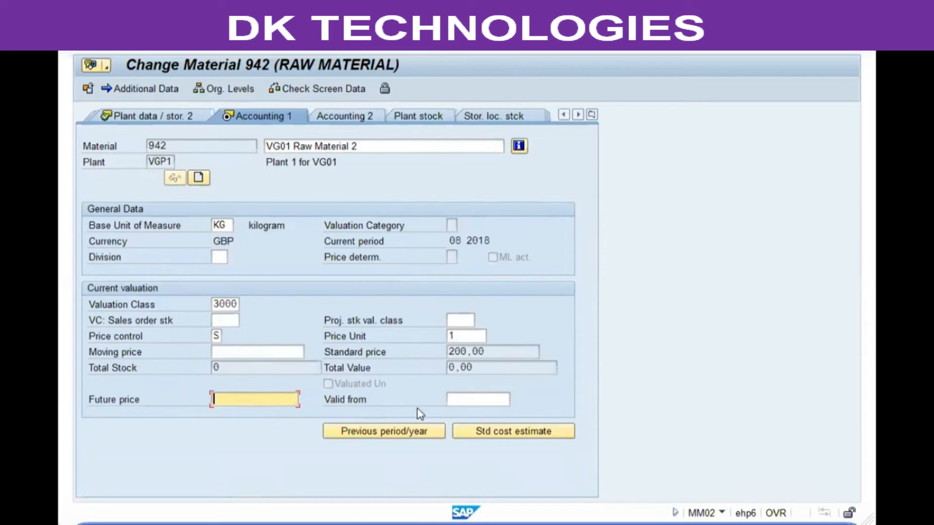
{"action": "left_click", "coordinate": [473, 401]}
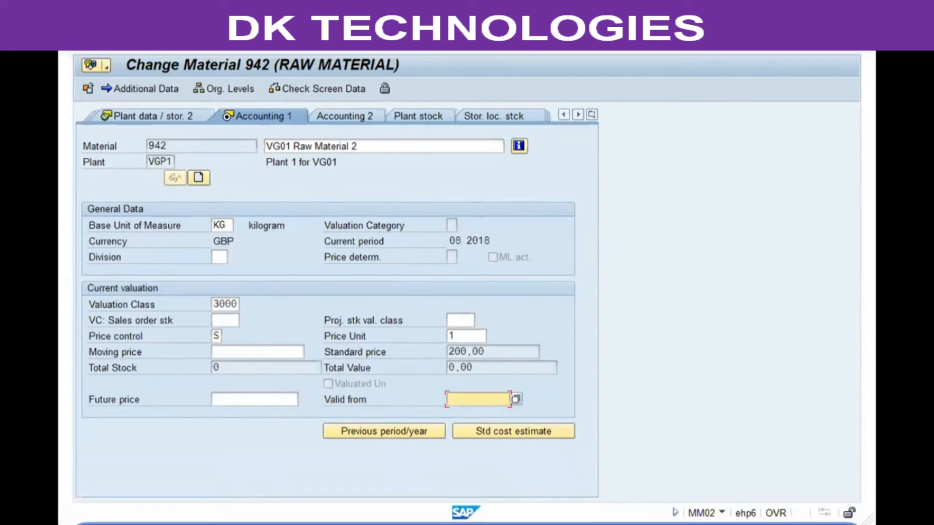
{"action": "left_click", "coordinate": [228, 123]}
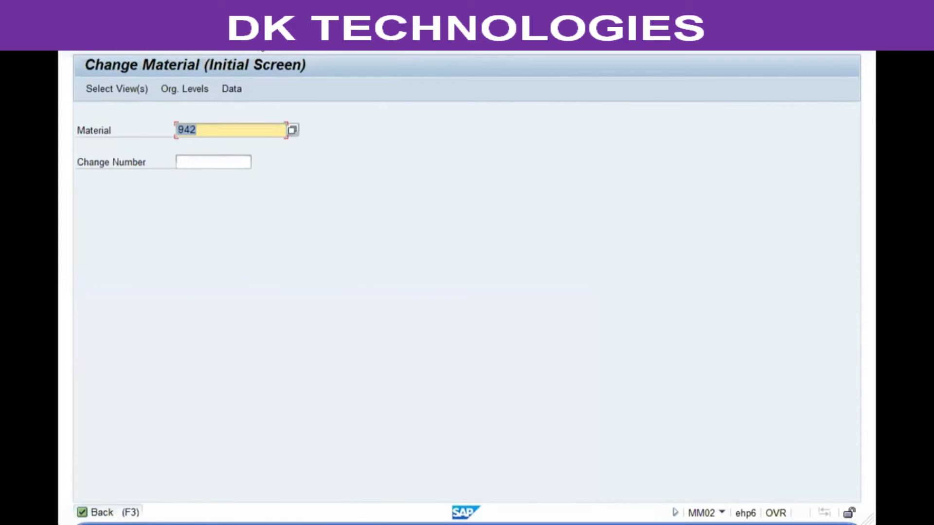
{"action": "key", "text": "F3"}
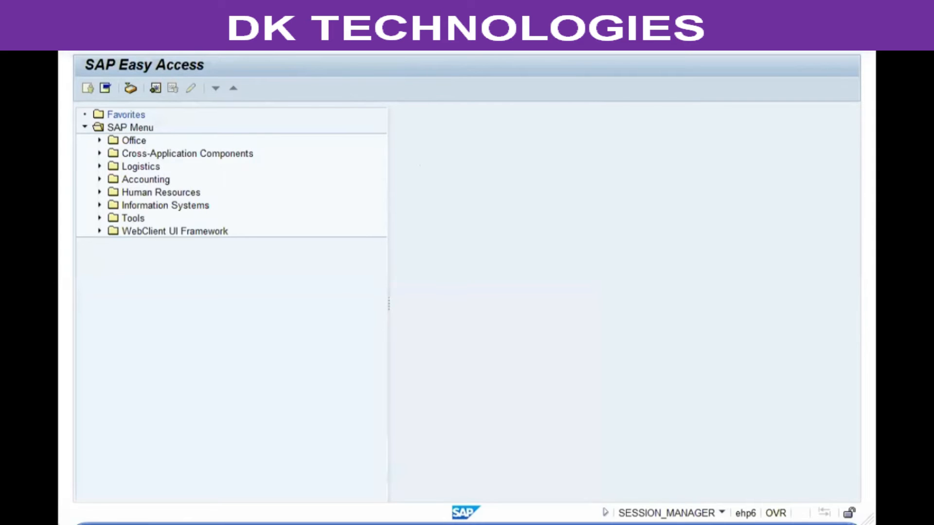
Start a price change in transaction MR21 for company code VG01 and plant VGP1.
{"action": "key", "text": "Return"}
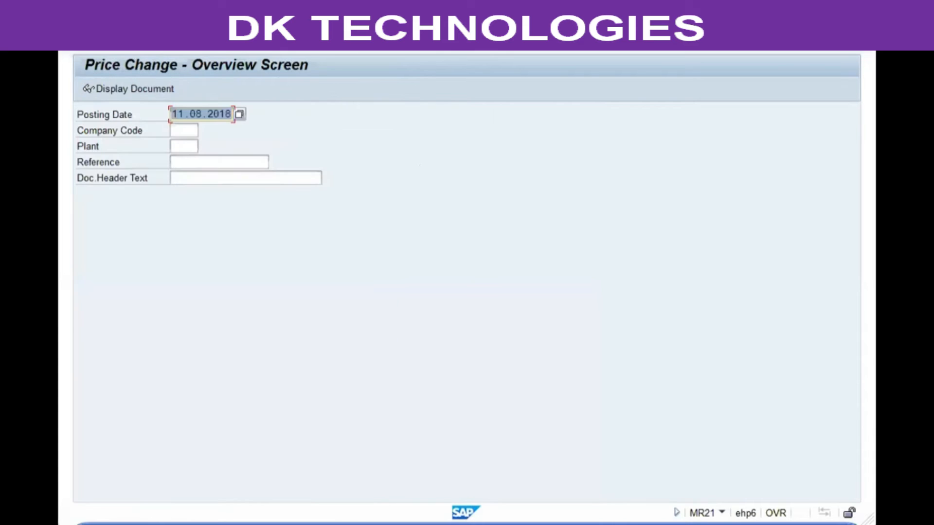
{"action": "key", "text": "Tab"}
{"action": "type", "text": "vg01"}
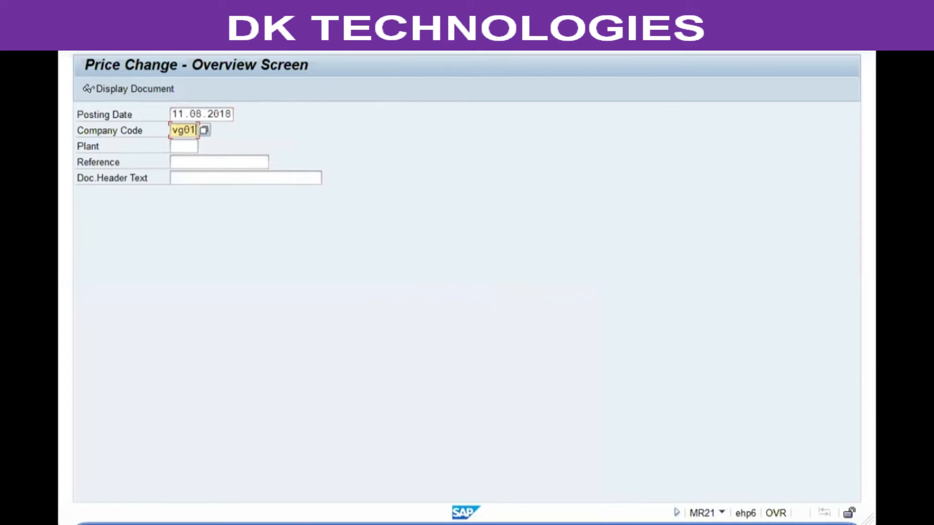
{"action": "key", "text": "Tab"}
{"action": "type", "text": "vgp1"}
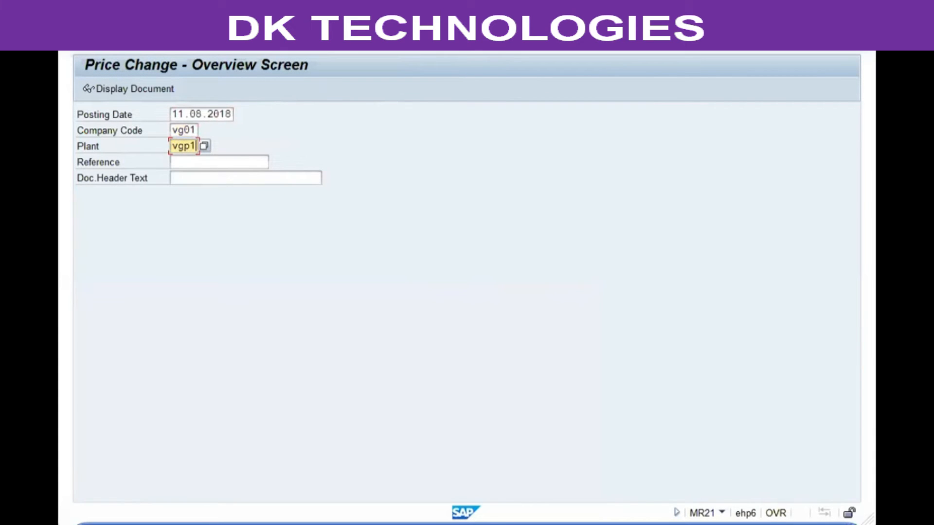
{"action": "key", "text": "Return"}
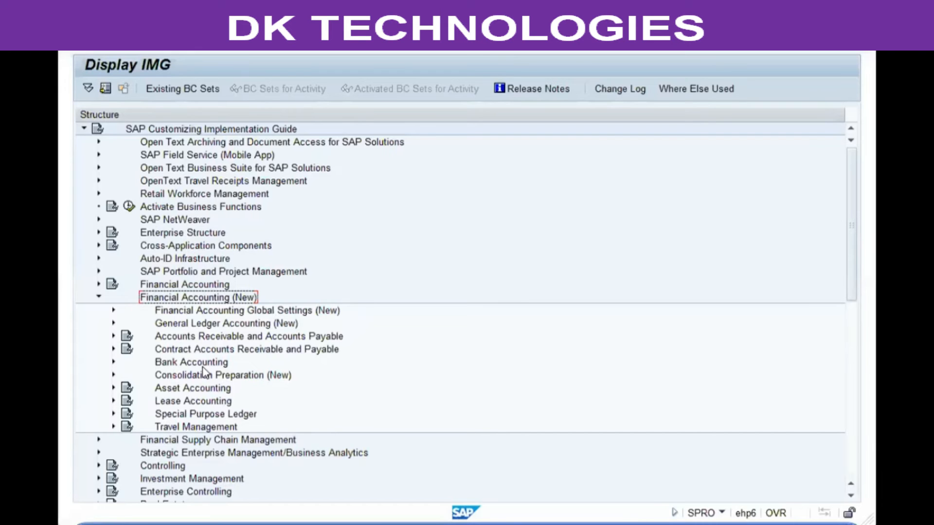
Expand Financial Accounting Global Settings (New) and its Ledgers node in the Implementation Guide.
{"action": "left_click", "coordinate": [203, 366]}
{"action": "left_click", "coordinate": [212, 321]}
{"action": "left_click", "coordinate": [211, 314]}
{"action": "double_click", "coordinate": [213, 315]}
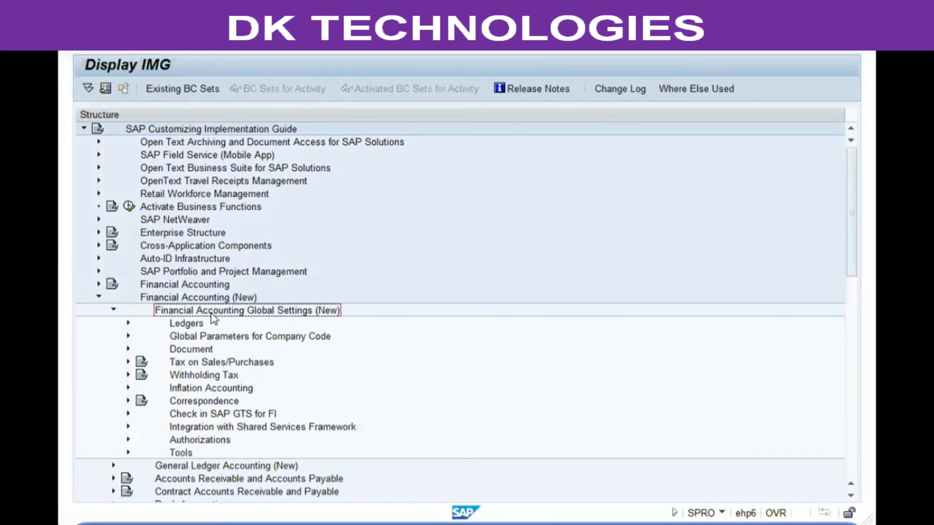
{"action": "double_click", "coordinate": [211, 316]}
{"action": "key", "text": "Down"}
{"action": "key", "text": "Down"}
{"action": "key", "text": "Down"}
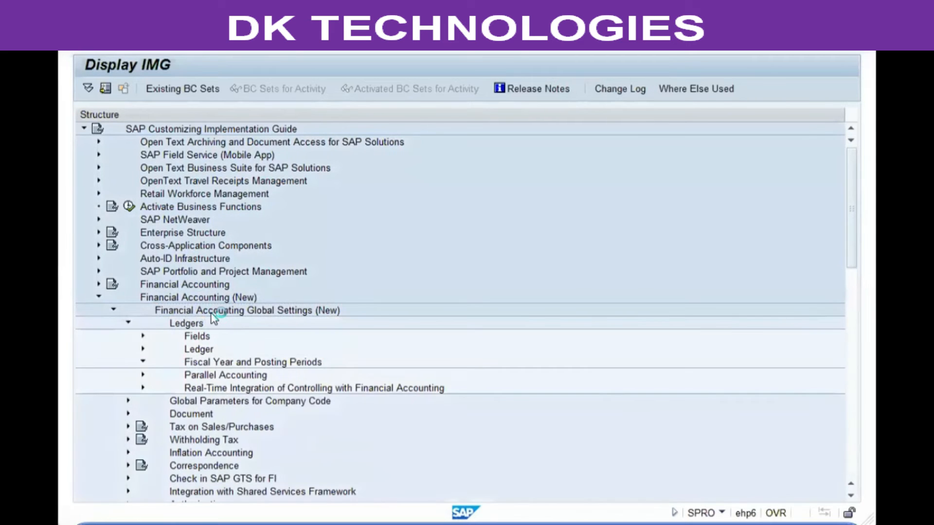
Expand Fiscal Year and Posting Periods down to Posting Periods, and open the Open and Close Posting Periods activity.
{"action": "key", "text": "Right"}
{"action": "key", "text": "Down"}
{"action": "key", "text": "Down"}
{"action": "key", "text": "Right"}
{"action": "key", "text": "Down"}
{"action": "key", "text": "Down"}
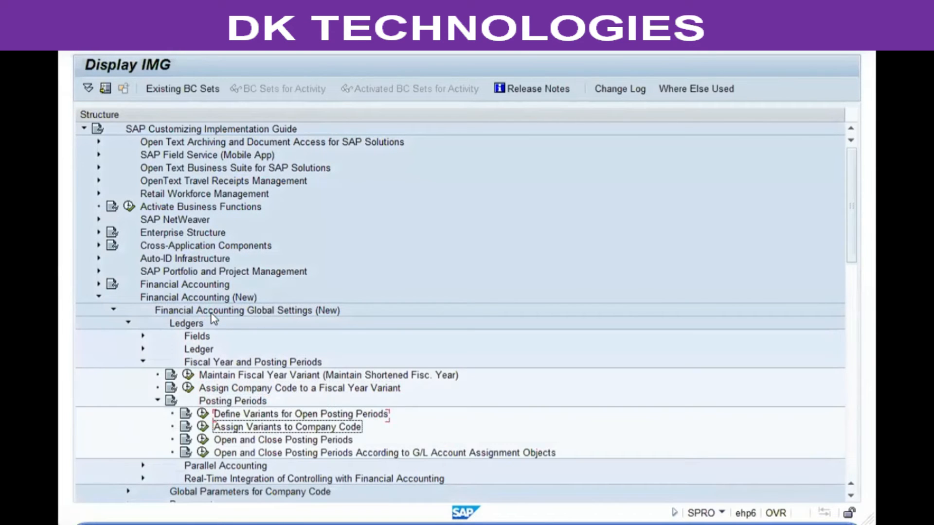
{"action": "left_click", "coordinate": [202, 440]}
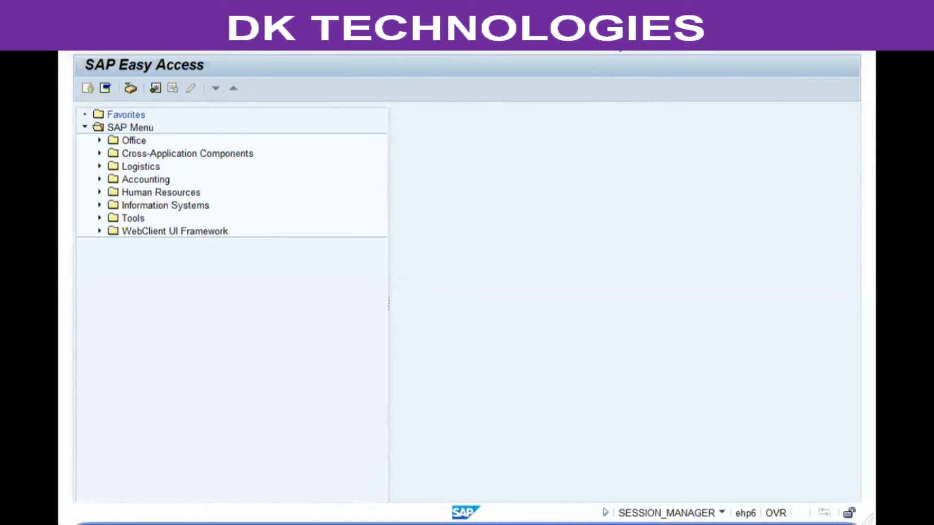
Start transaction MR21 again and proceed to the material price entry table for company code VG01 and plant VGP1.
{"action": "key", "text": "Return"}
{"action": "key", "text": "Tab"}
{"action": "key", "text": "Tab"}
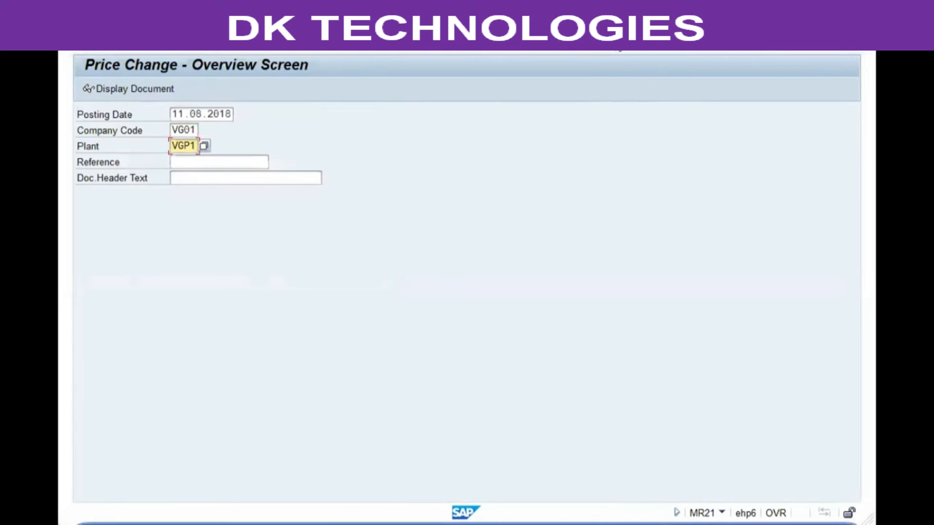
{"action": "key", "text": "Tab"}
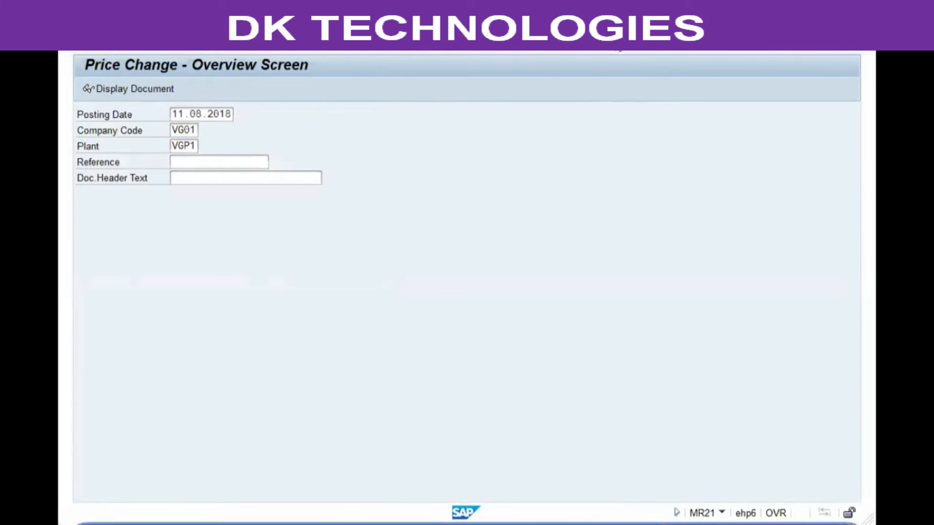
{"action": "key", "text": "Return"}
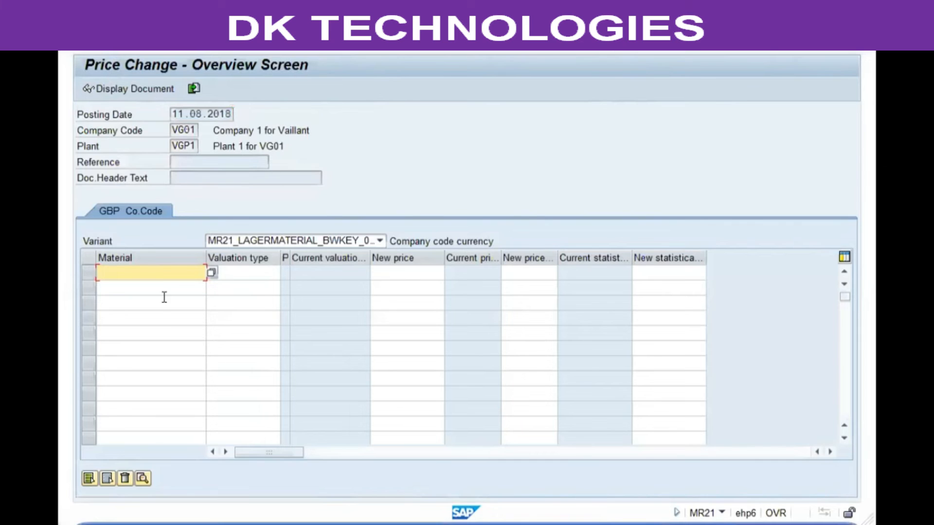
Enter material 942 in the price change table with a new price of 215.
{"action": "type", "text": "942"}
{"action": "key", "text": "Tab"}
{"action": "key", "text": "Tab"}
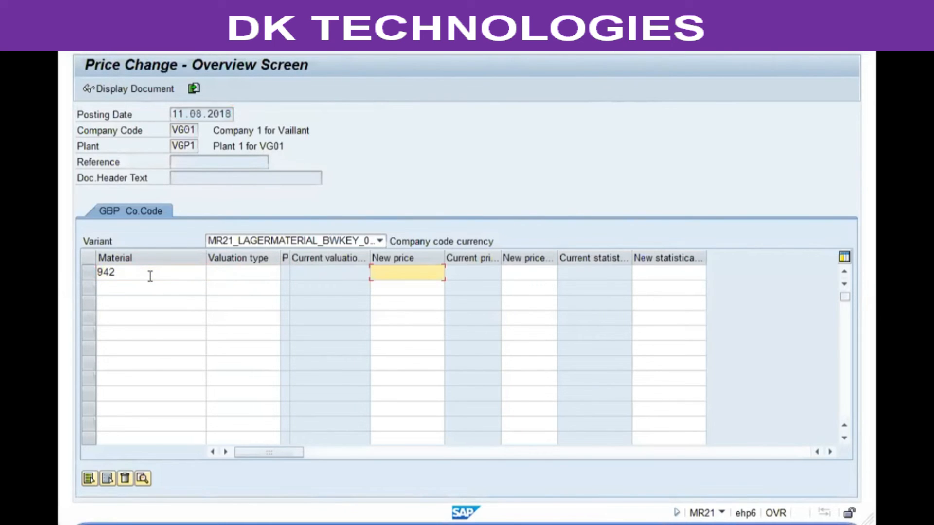
{"action": "type", "text": "2"}
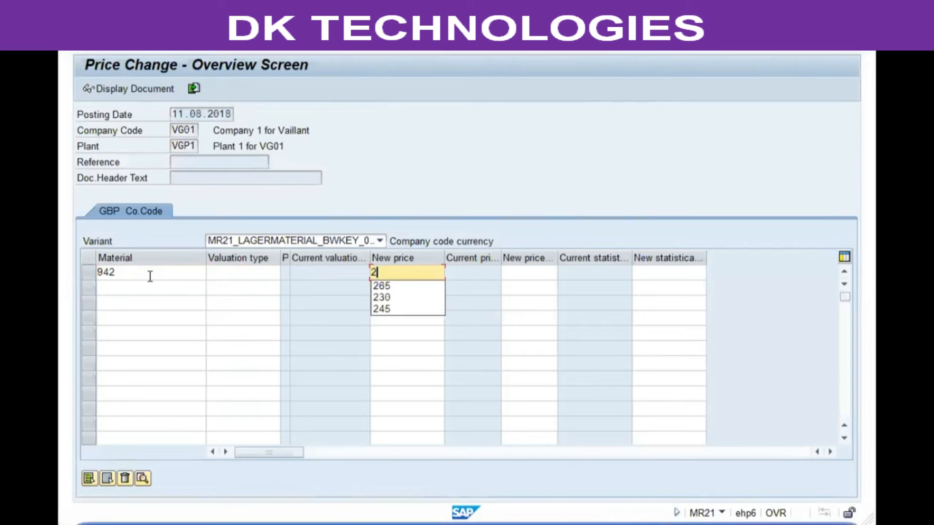
{"action": "type", "text": "1"}
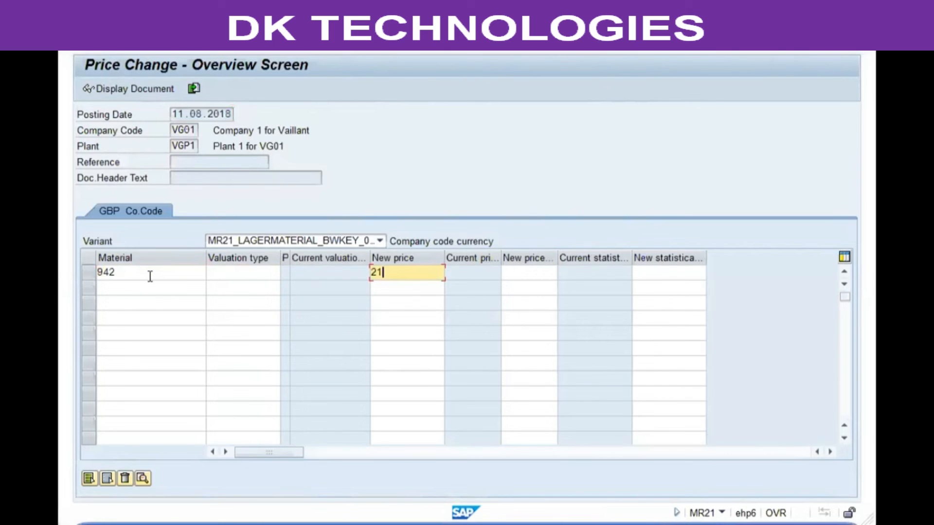
{"action": "type", "text": "5"}
{"action": "key", "text": "Return"}
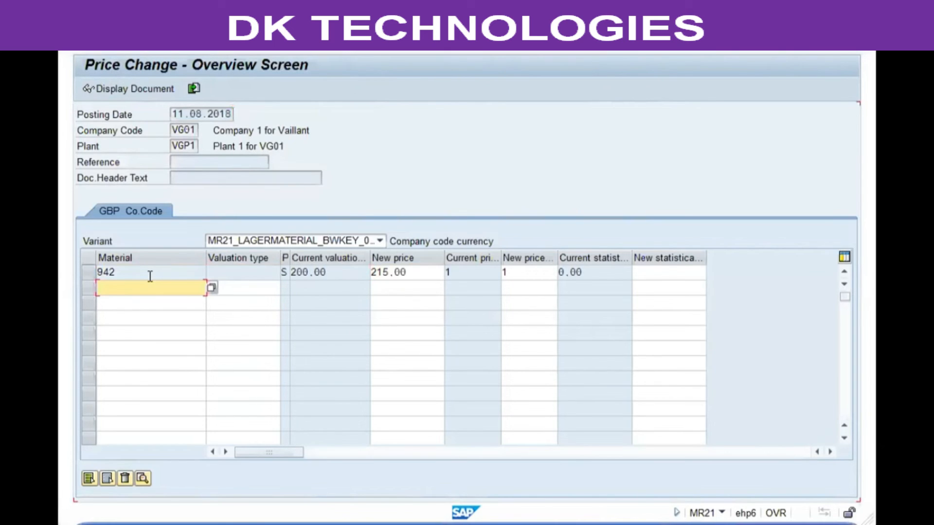
Change the new price of material 942 to 205 and save the price change.
{"action": "double_click", "coordinate": [421, 272]}
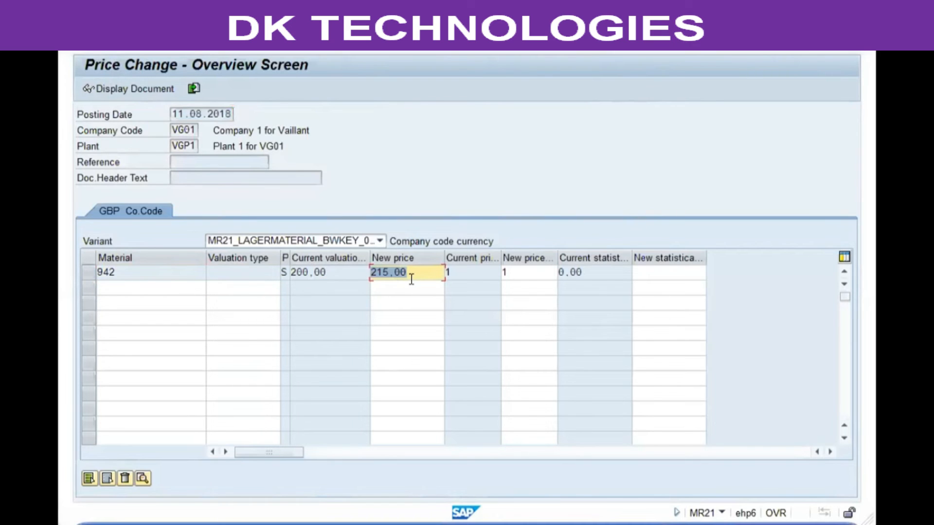
{"action": "type", "text": "205"}
{"action": "key", "text": "Return"}
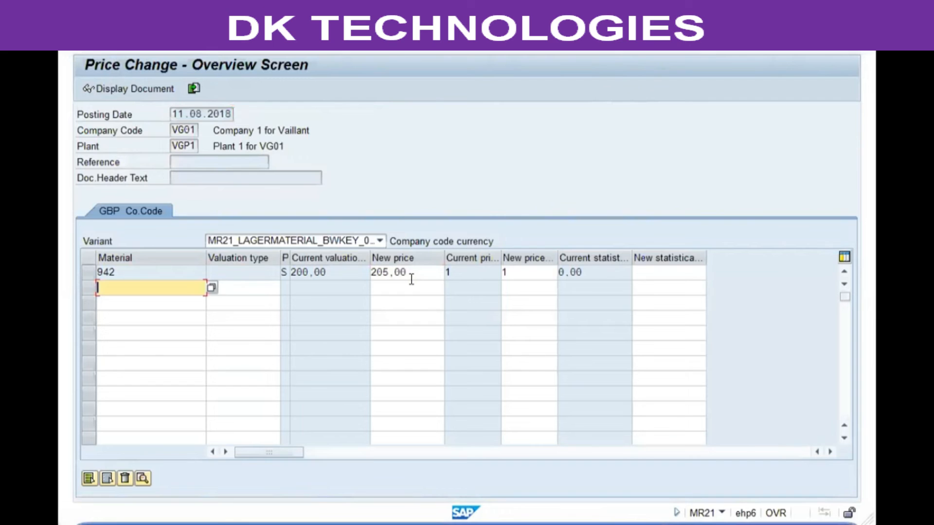
{"action": "key", "text": "ctrl+s"}
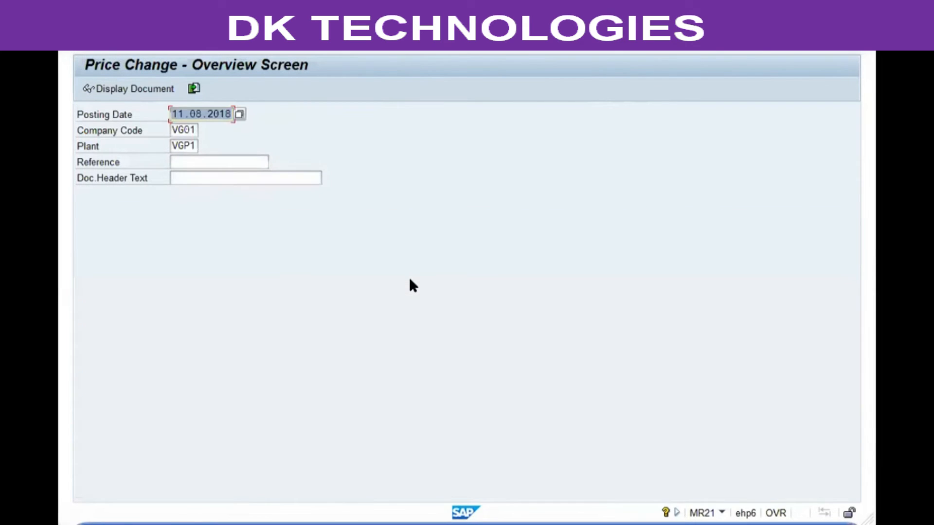
{"action": "key", "text": "F3"}
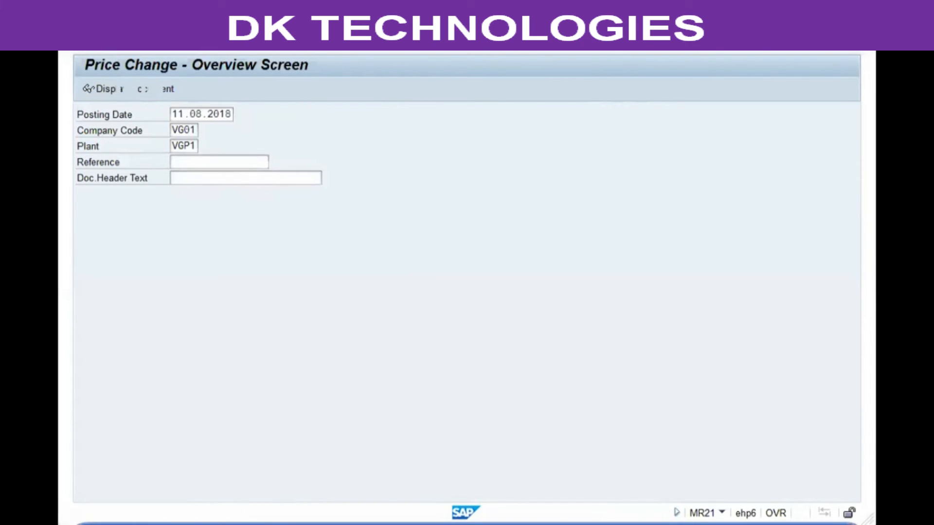